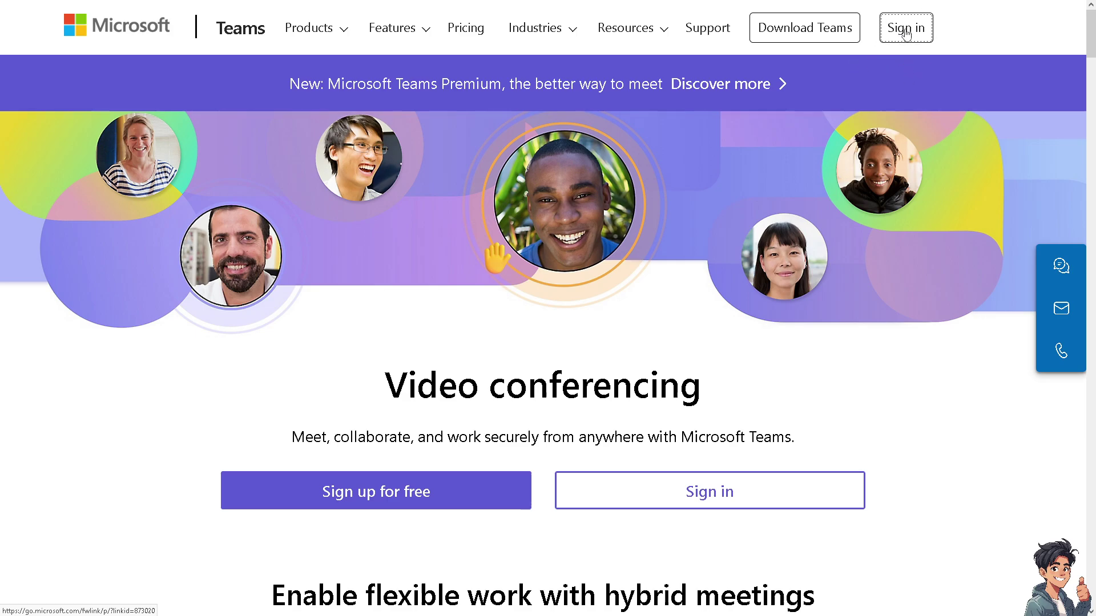
- Open the Microsoft Teams sign-in page, start creating a new account, and choose to get a new email address
{"action": "left_click", "coordinate": [905, 32]}
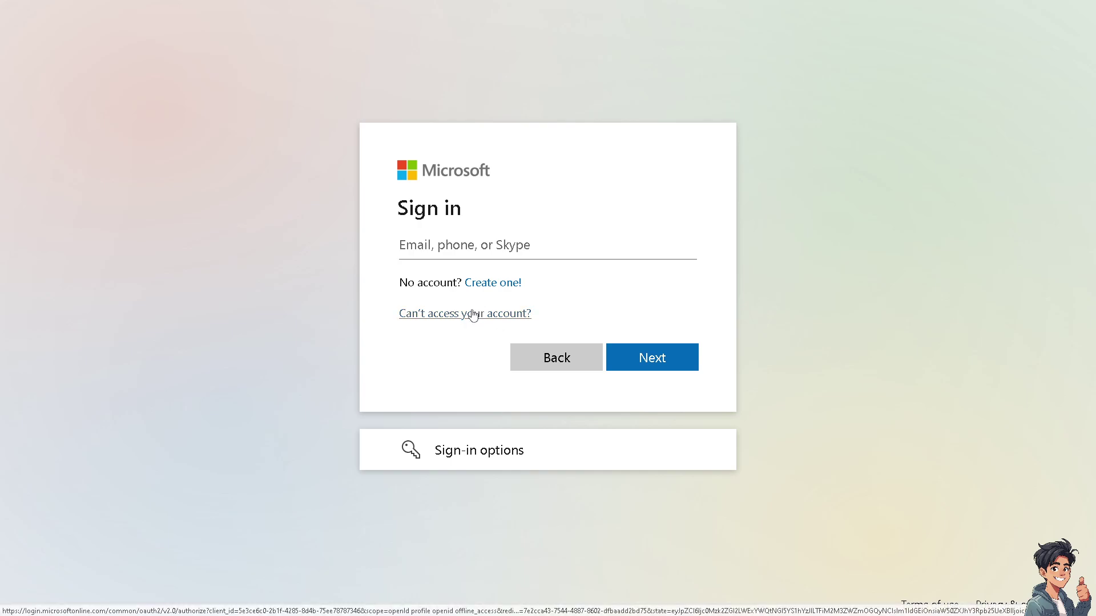
{"action": "left_click", "coordinate": [492, 284]}
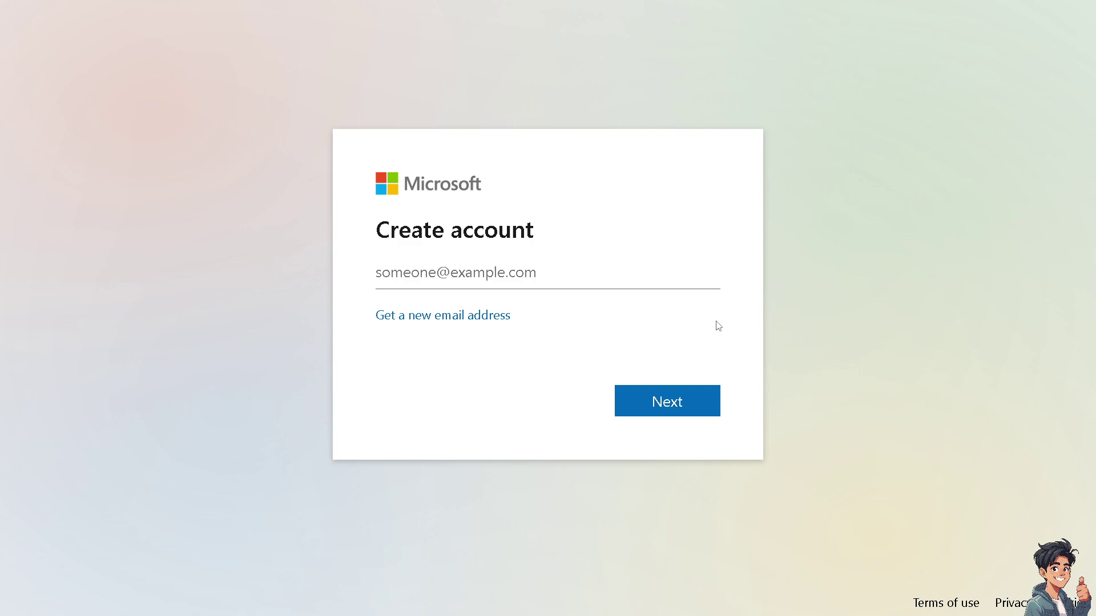
{"action": "left_click", "coordinate": [482, 316]}
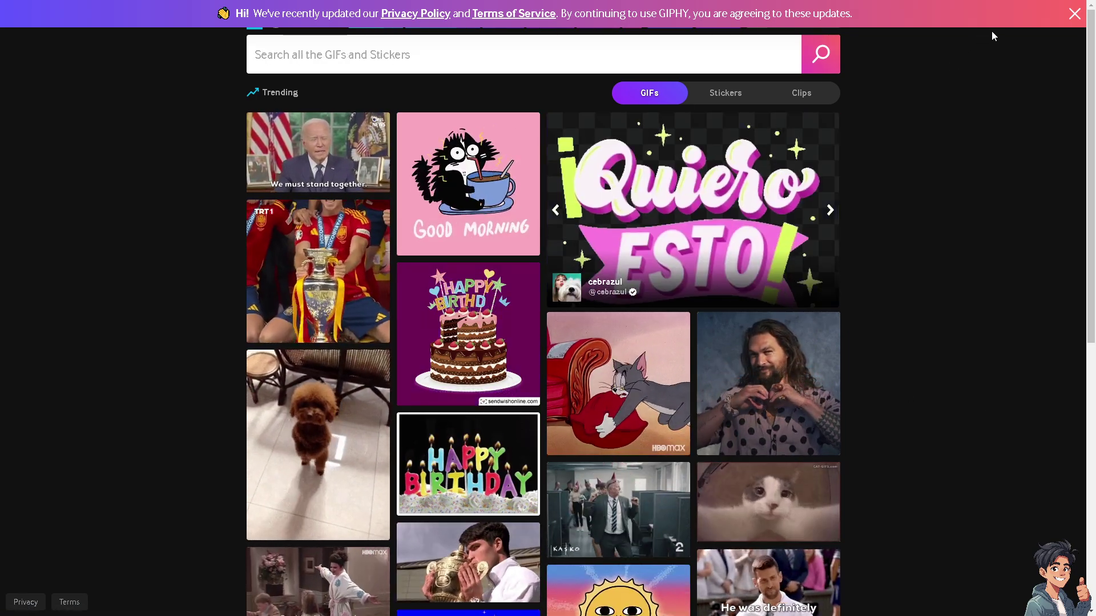
- On GIPHY, dismiss the policy notice, browse the trending GIFs, and open the "hug in a mug" good morning GIF
{"action": "left_click", "coordinate": [1074, 13]}
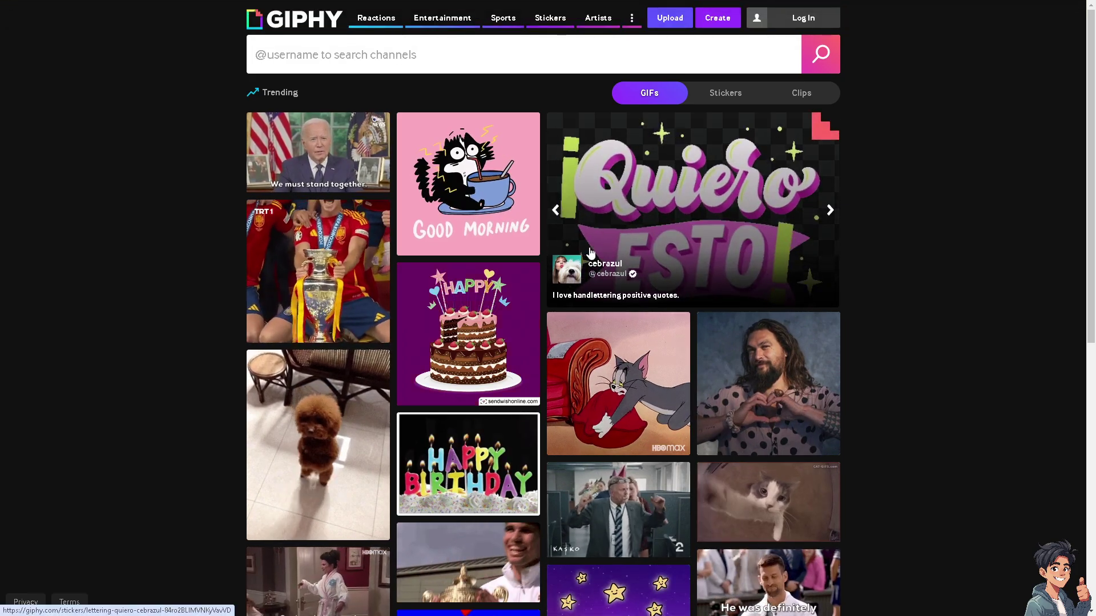
{"action": "scroll", "coordinate": [591, 252], "scroll_direction": "down", "scroll_amount": 2}
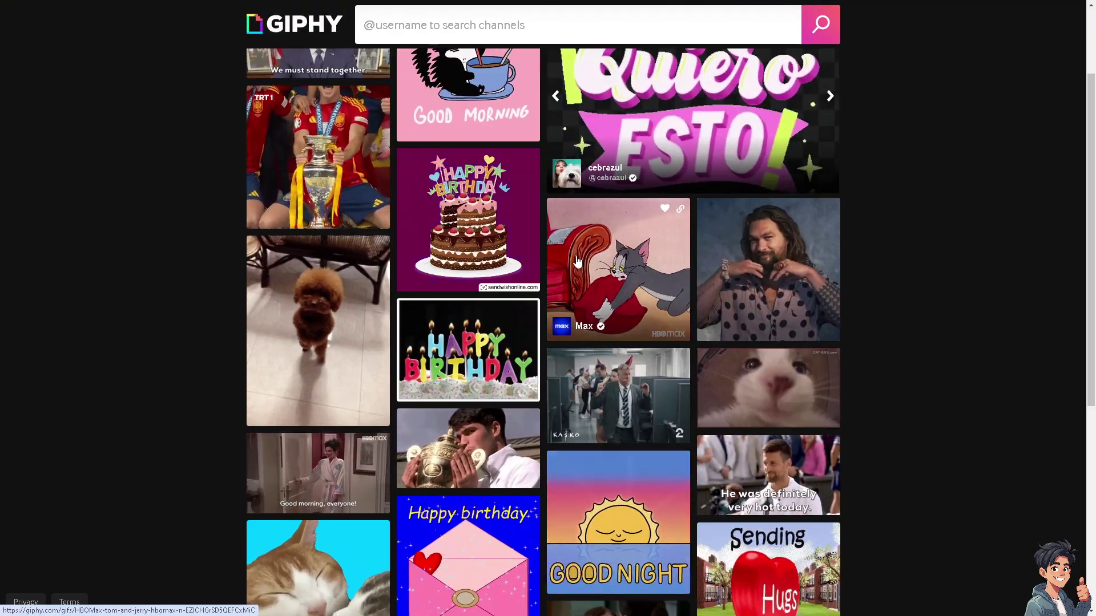
{"action": "scroll", "coordinate": [577, 261], "scroll_direction": "down", "scroll_amount": 2}
{"action": "scroll", "coordinate": [575, 265], "scroll_direction": "down", "scroll_amount": 2}
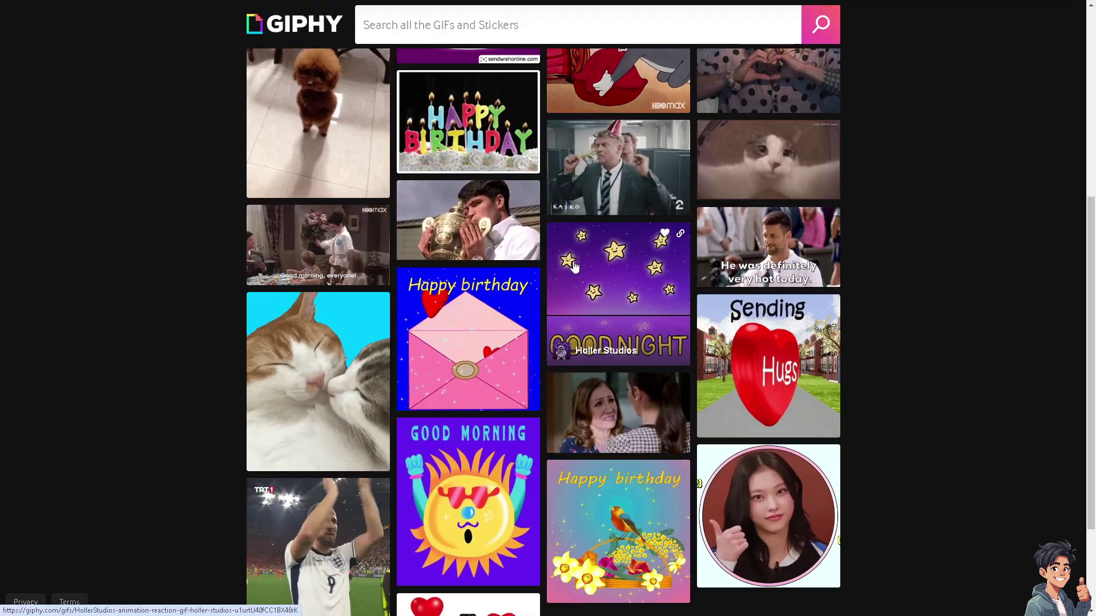
{"action": "scroll", "coordinate": [575, 266], "scroll_direction": "down", "scroll_amount": 2}
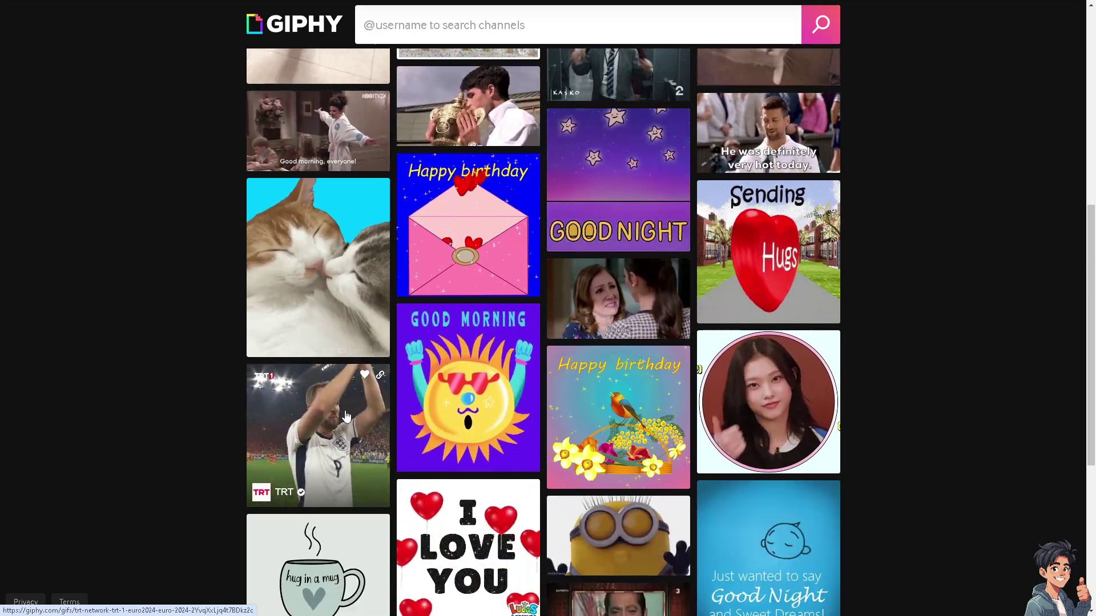
{"action": "scroll", "coordinate": [331, 468], "scroll_direction": "down", "scroll_amount": 2}
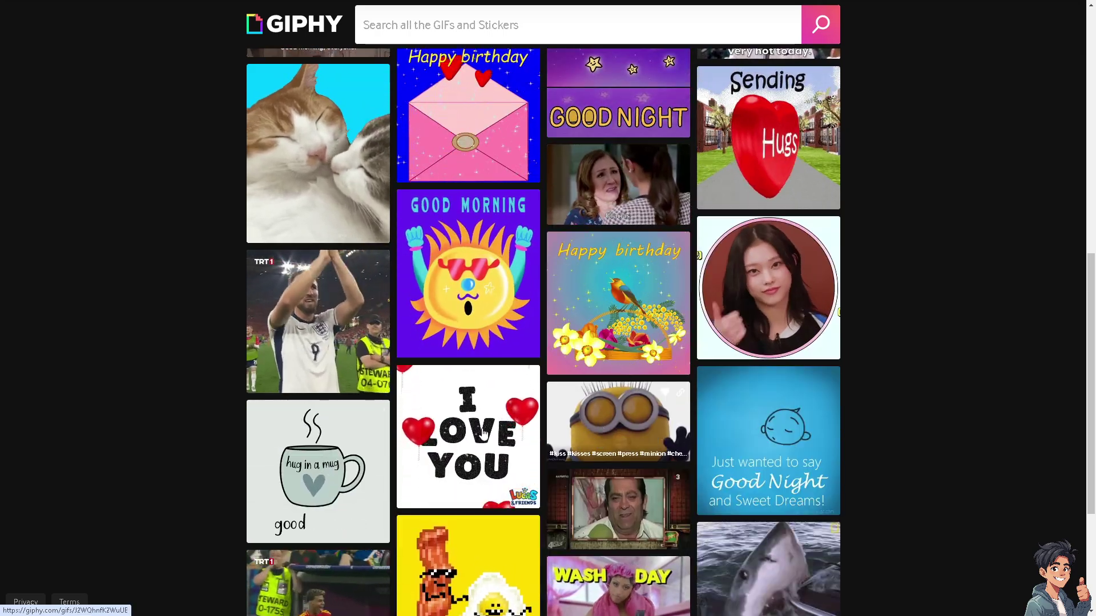
{"action": "left_click", "coordinate": [334, 455]}
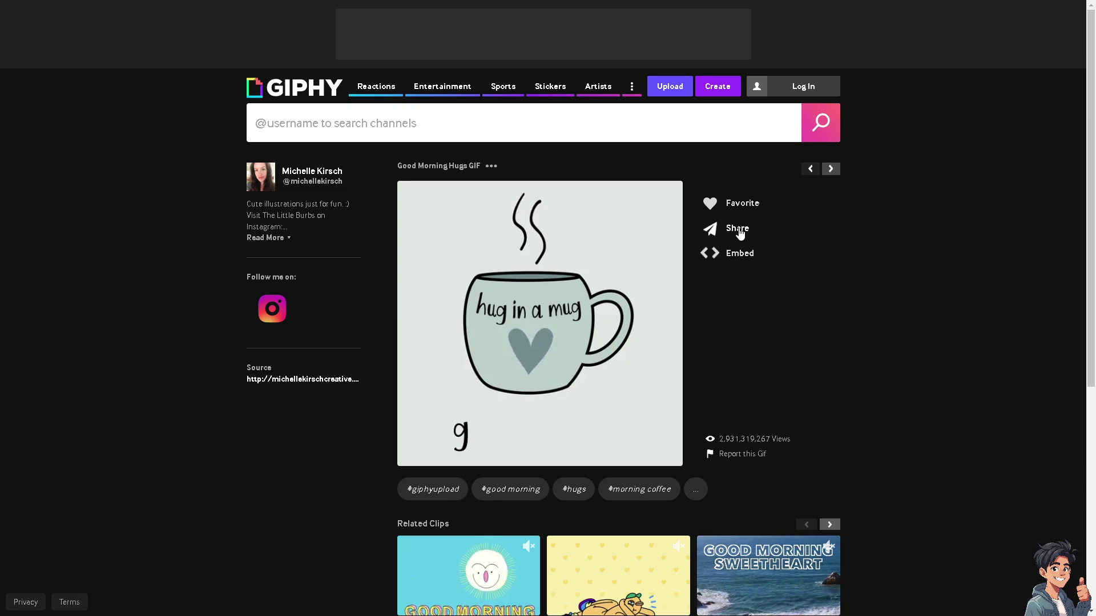
- Start saving the mug GIF to the computer as giphy, with All Files as the file type
{"action": "right_click", "coordinate": [473, 222]}
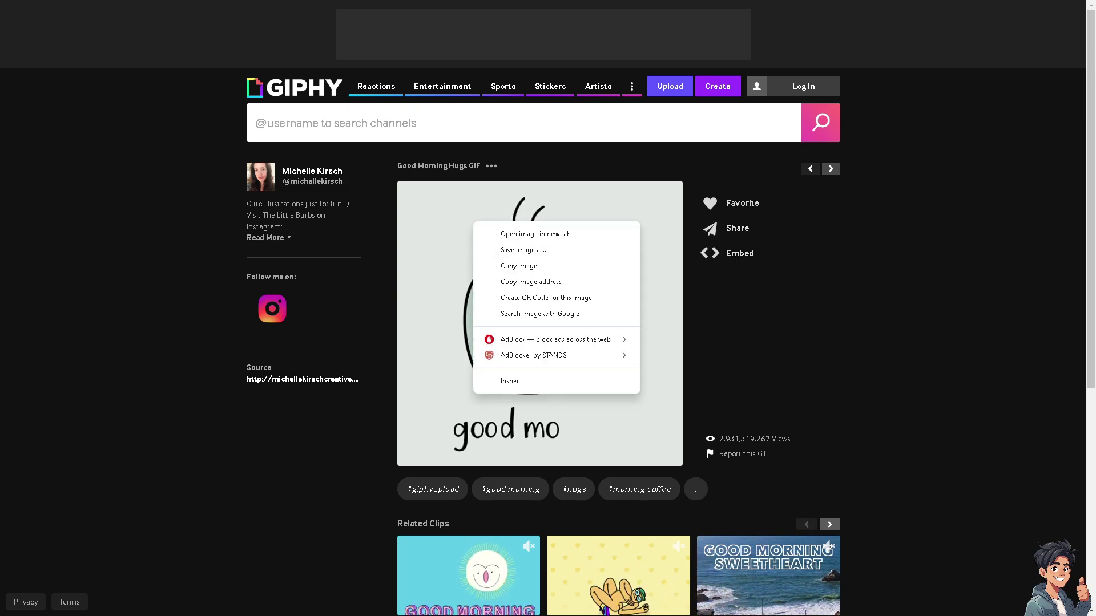
{"action": "left_click", "coordinate": [523, 250]}
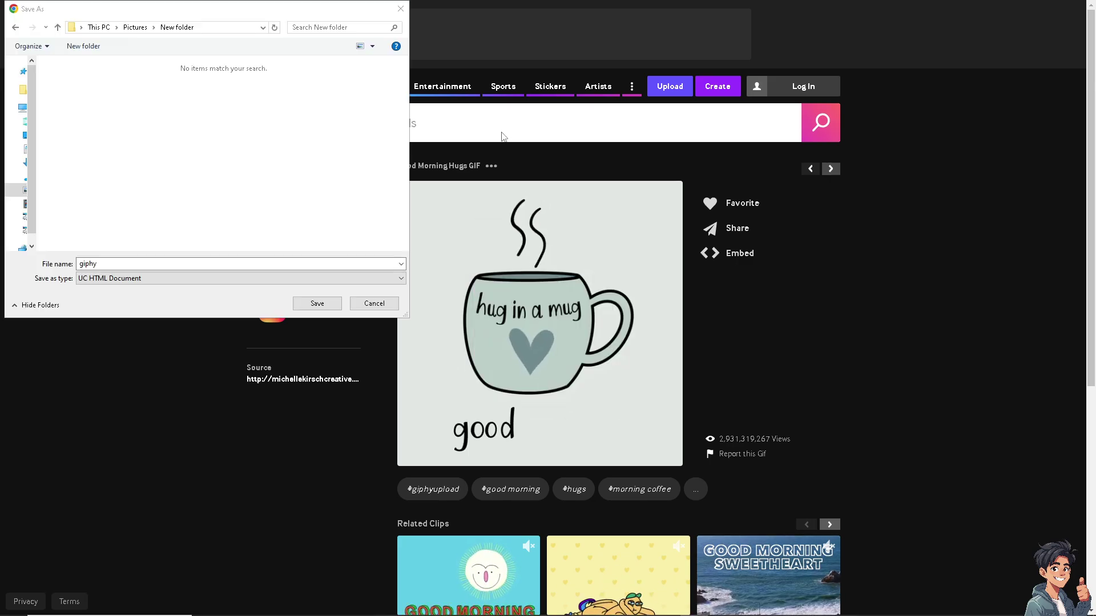
{"action": "left_click", "coordinate": [190, 279]}
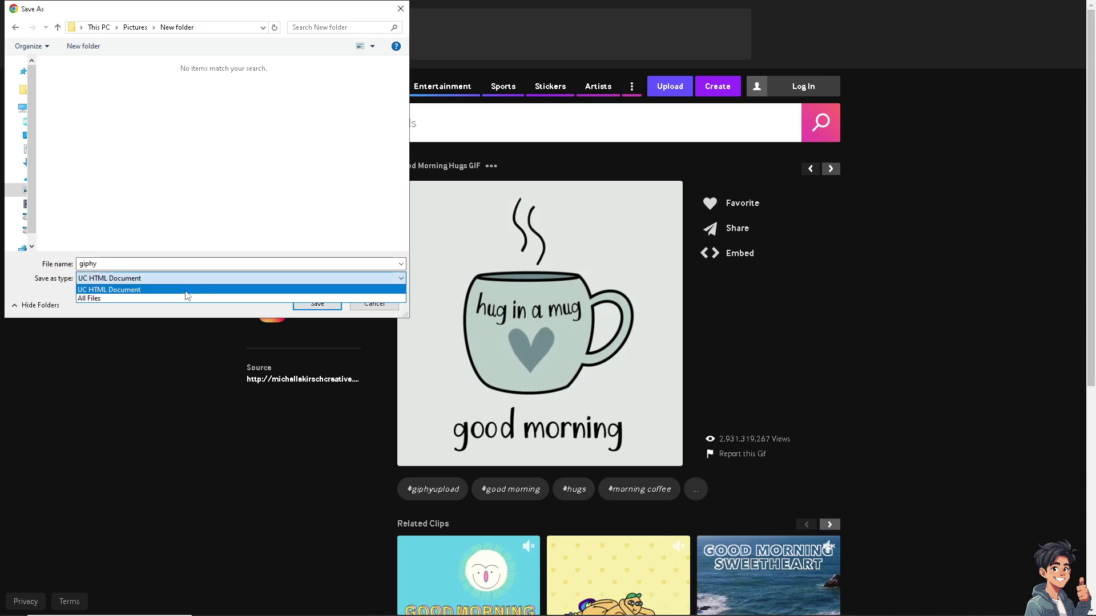
{"action": "left_click", "coordinate": [185, 298]}
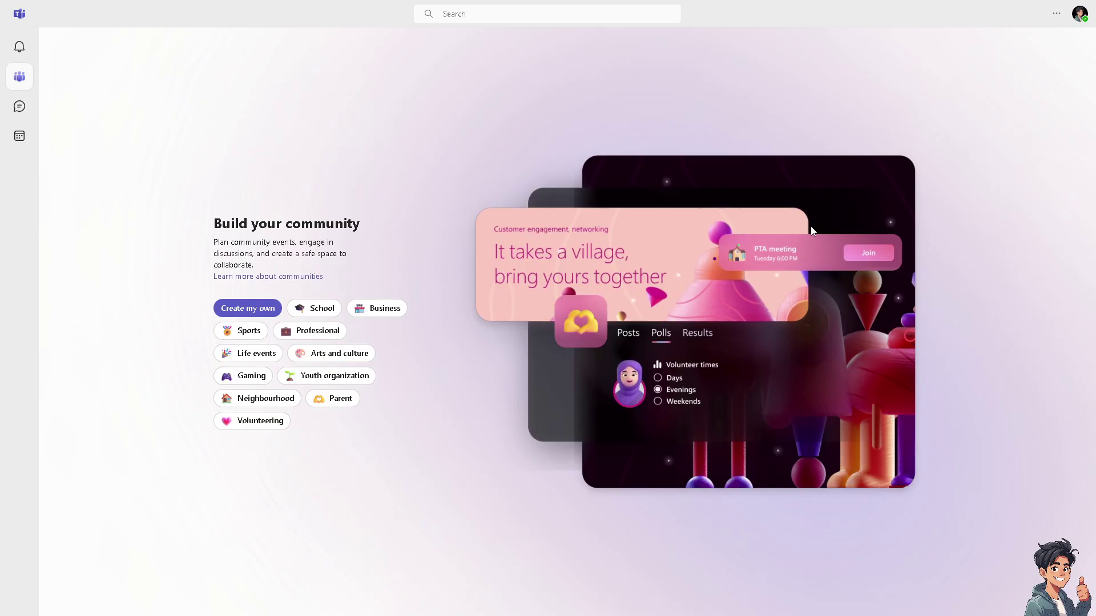
- Start a new meeting in the Teams calendar and enter "How to add animated backgrounds in a Microsoft team Meeting" in bold as its details
{"action": "left_click", "coordinate": [20, 140]}
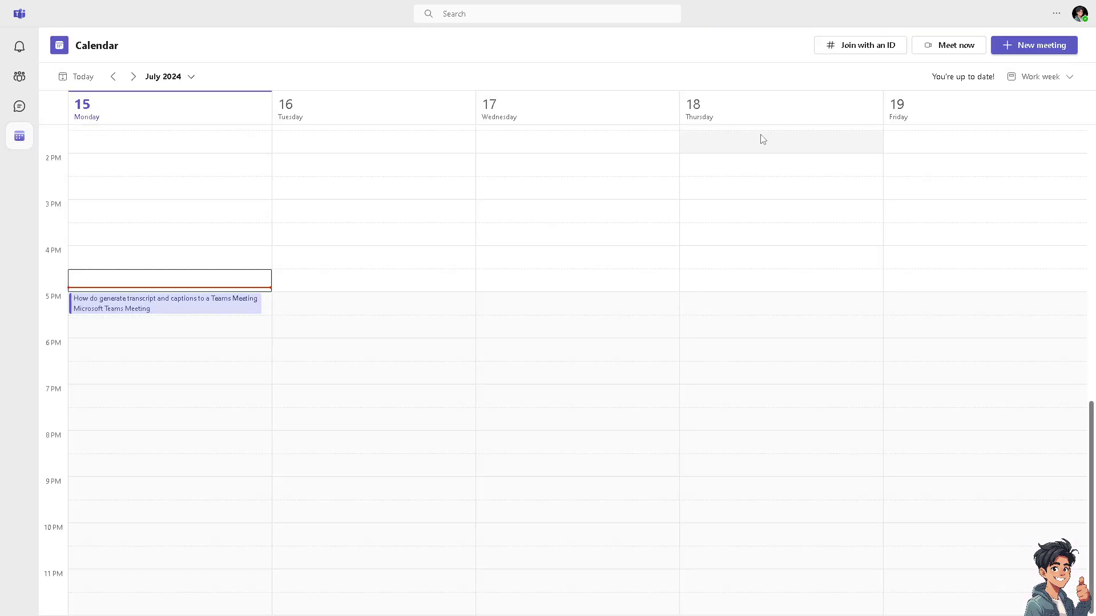
{"action": "left_click", "coordinate": [1017, 48]}
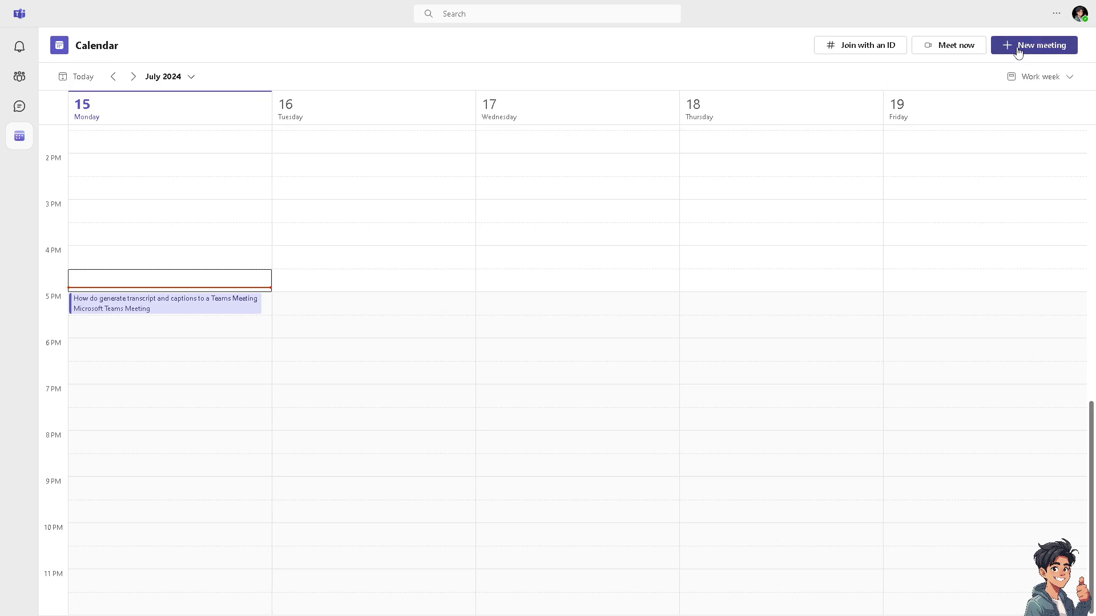
{"action": "left_click", "coordinate": [188, 345]}
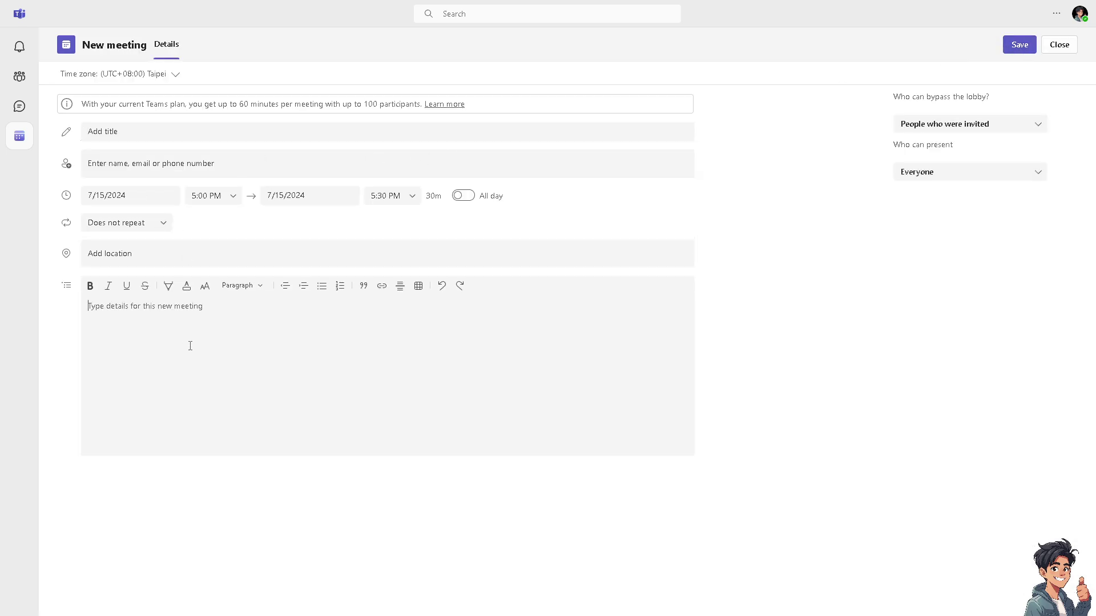
{"action": "type", "text": "How to add animated backgrounds in a Microsoft team Meeting"}
{"action": "left_click_drag", "start_coordinate": [314, 308], "coordinate": [75, 318]}
{"action": "key", "text": "ctrl+c"}
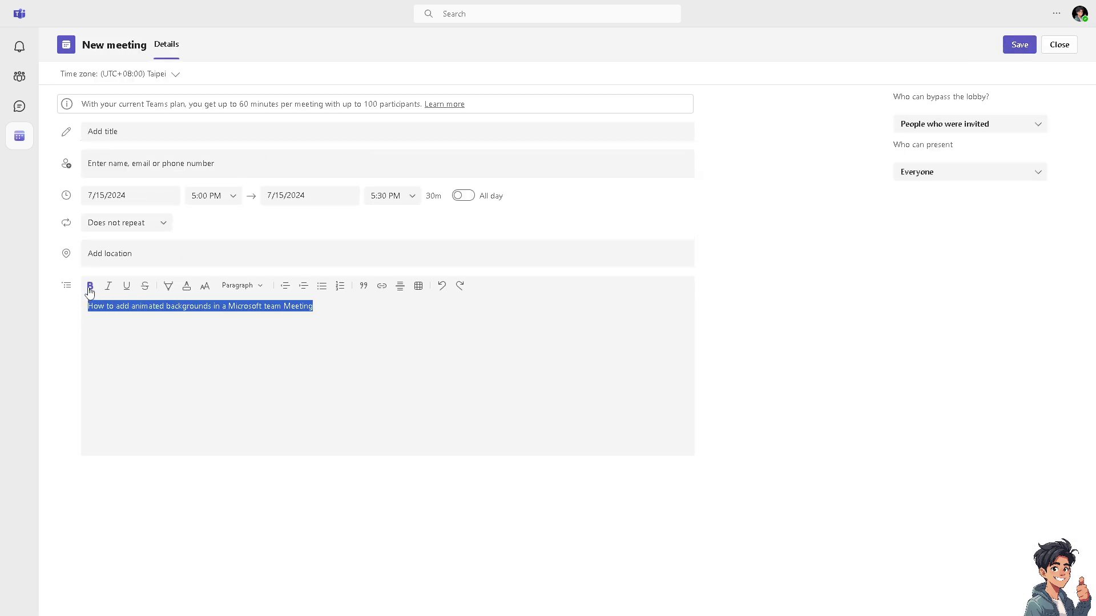
{"action": "left_click", "coordinate": [90, 286]}
- Reuse the details text "How to add animated backgrounds in a Microsoft team Meeting" as the meeting title and save the meeting
{"action": "left_click", "coordinate": [155, 162]}
{"action": "left_click", "coordinate": [150, 131]}
{"action": "key", "text": "ctrl+v"}
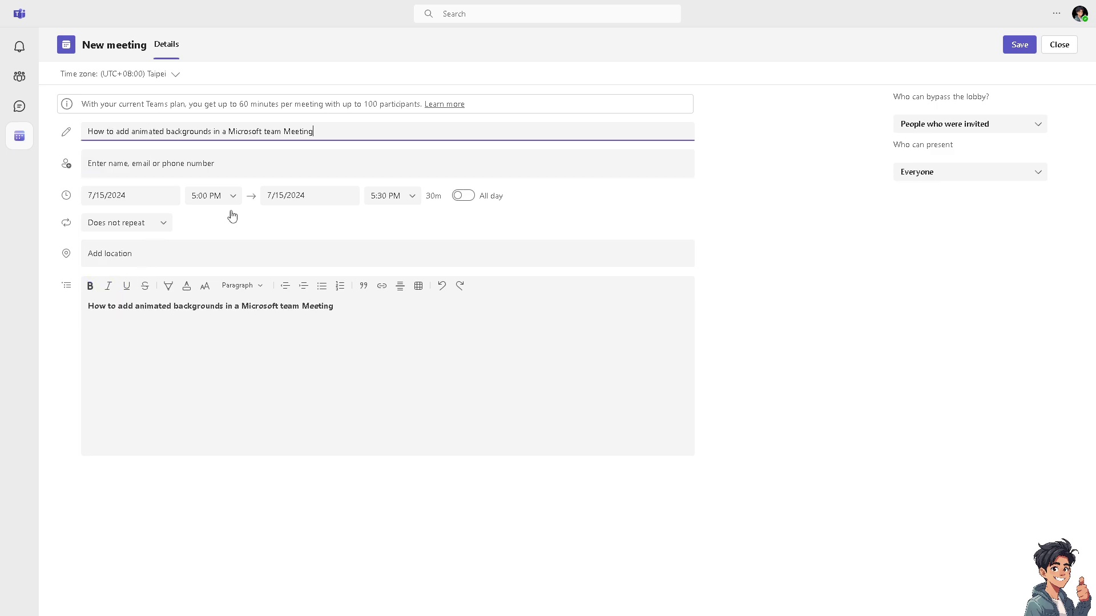
{"action": "left_click", "coordinate": [419, 328]}
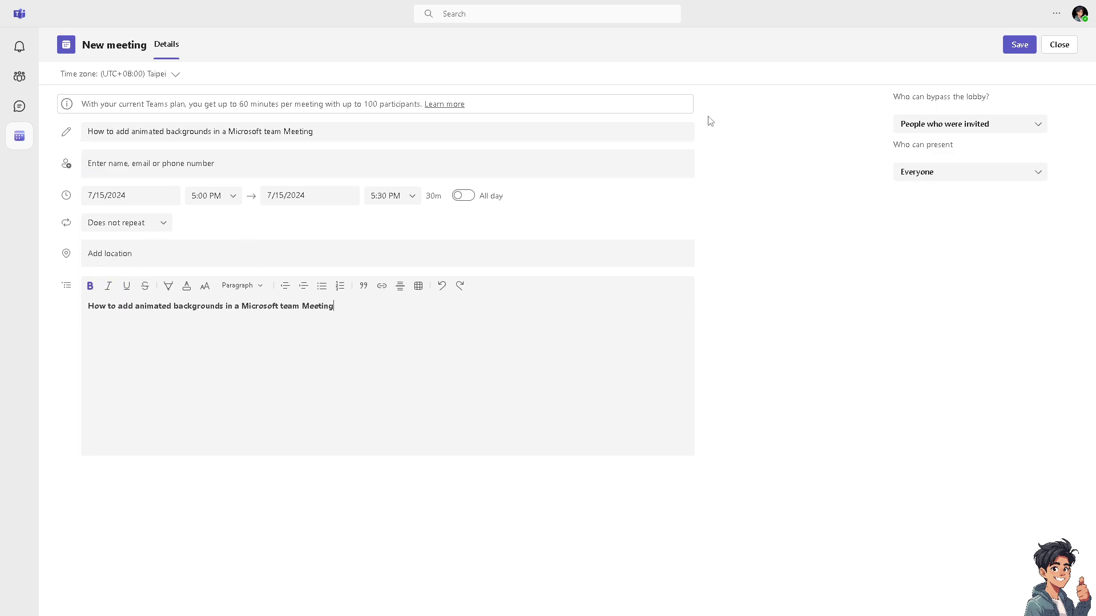
{"action": "left_click", "coordinate": [1009, 45]}
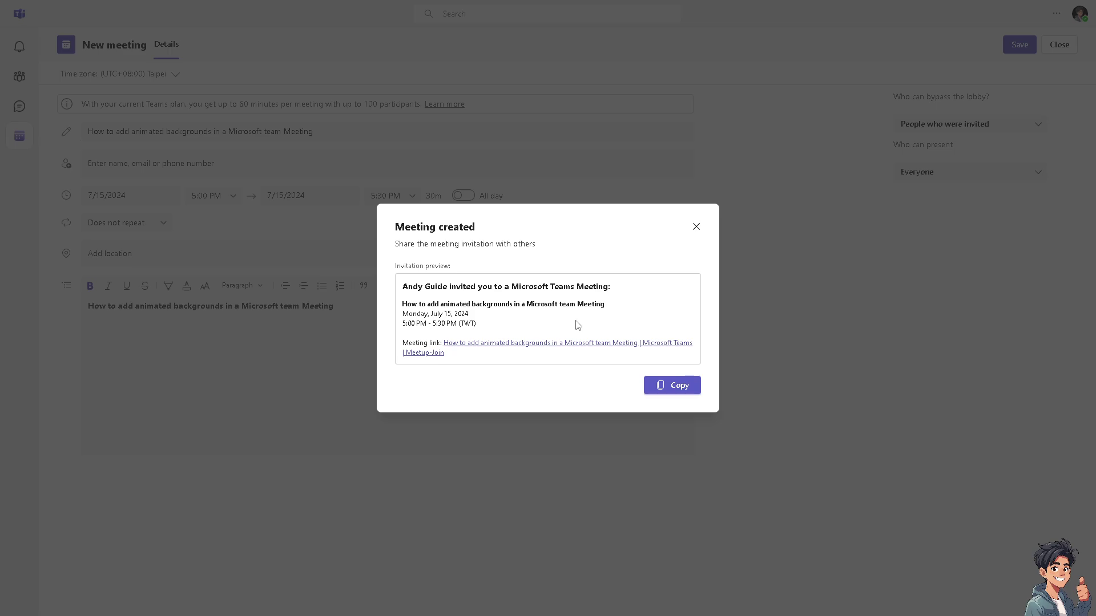
- Open the created meeting's link and apply the blue and purple starry night sky as the video background
{"action": "left_click", "coordinate": [546, 346]}
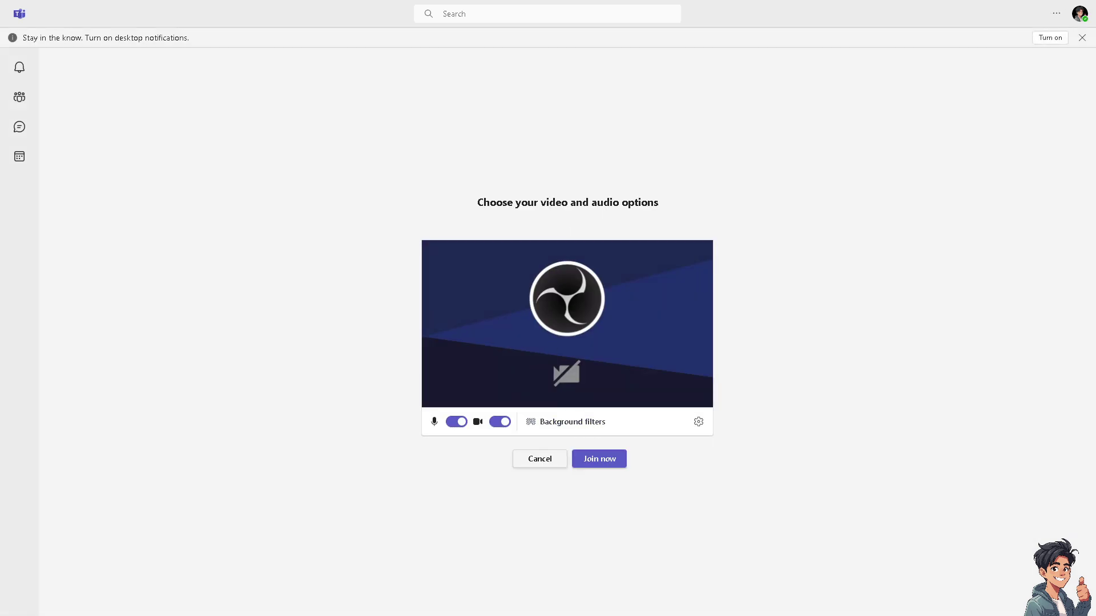
{"action": "left_click", "coordinate": [570, 426]}
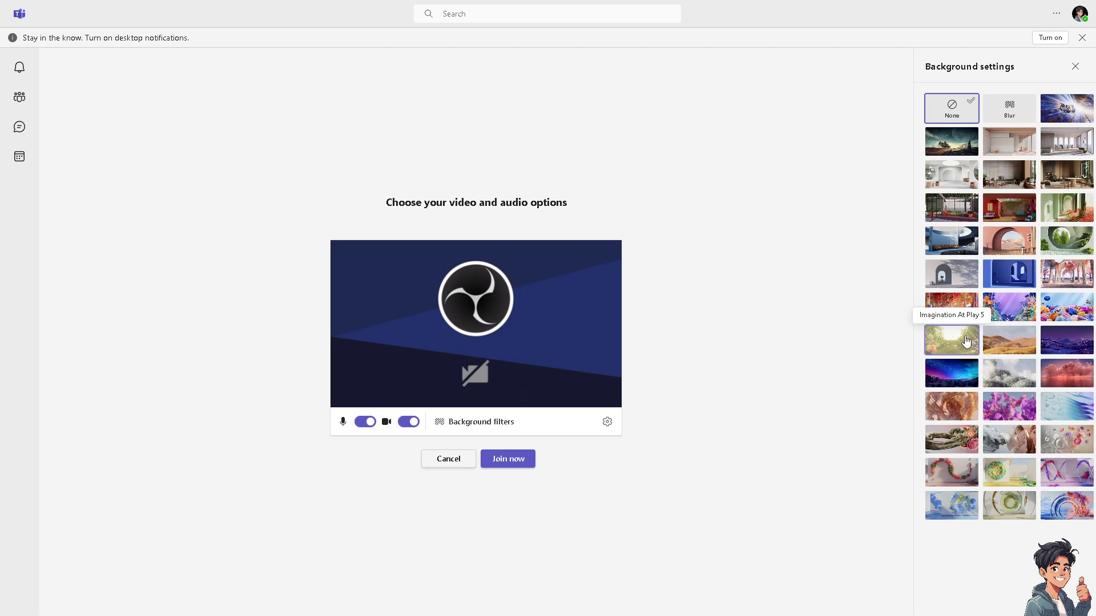
{"action": "left_click", "coordinate": [962, 384]}
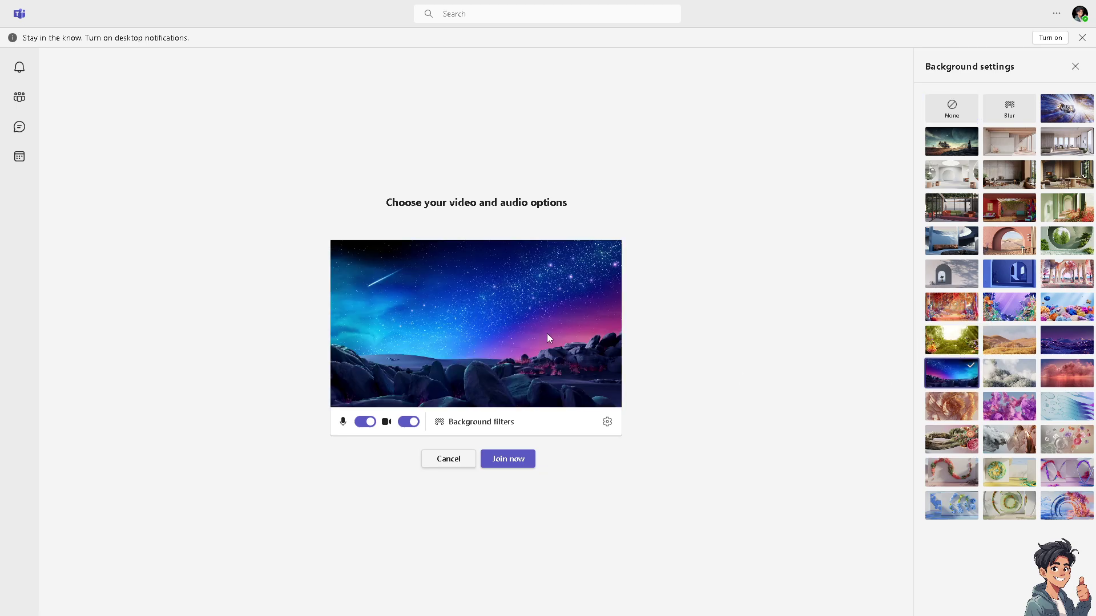
{"action": "left_click", "coordinate": [464, 423]}
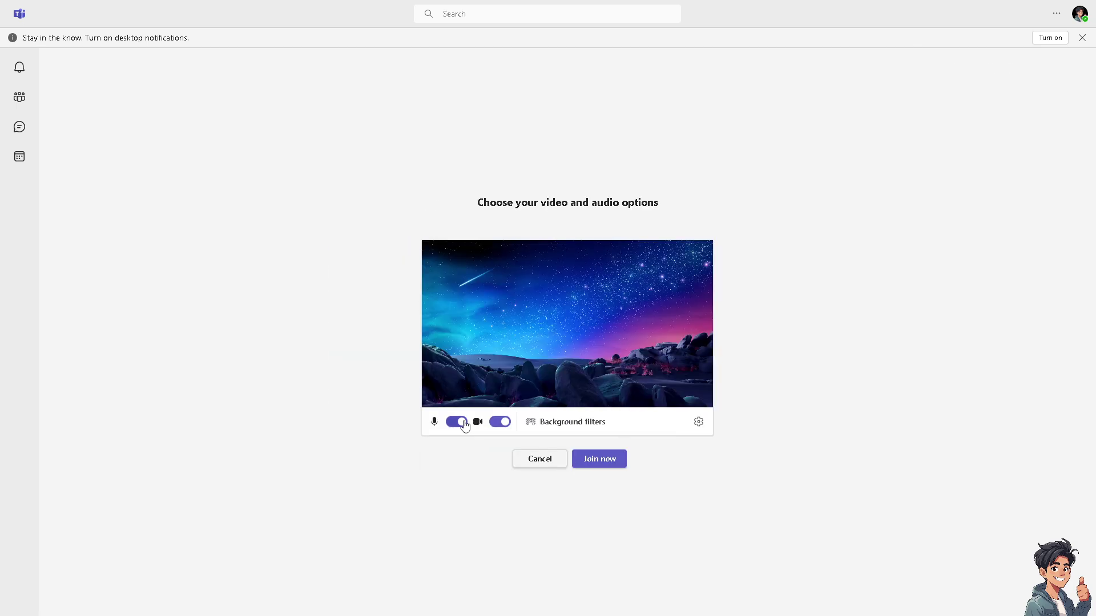
- Try the purple night mountain background, and change the video background to the misty clouds with white flowers
{"action": "left_click", "coordinate": [559, 424]}
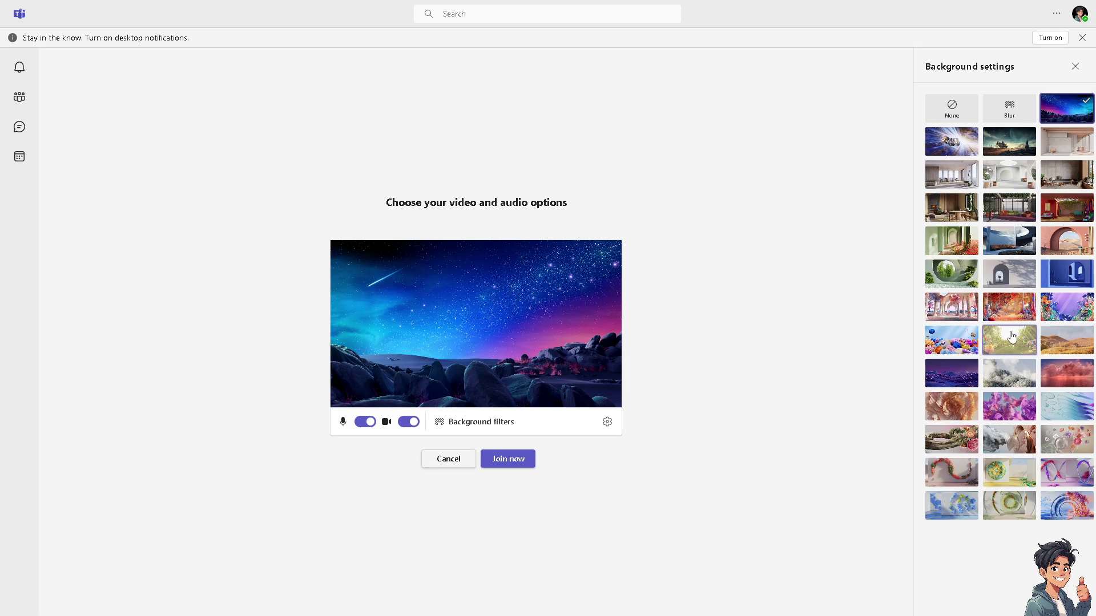
{"action": "left_click", "coordinate": [948, 374]}
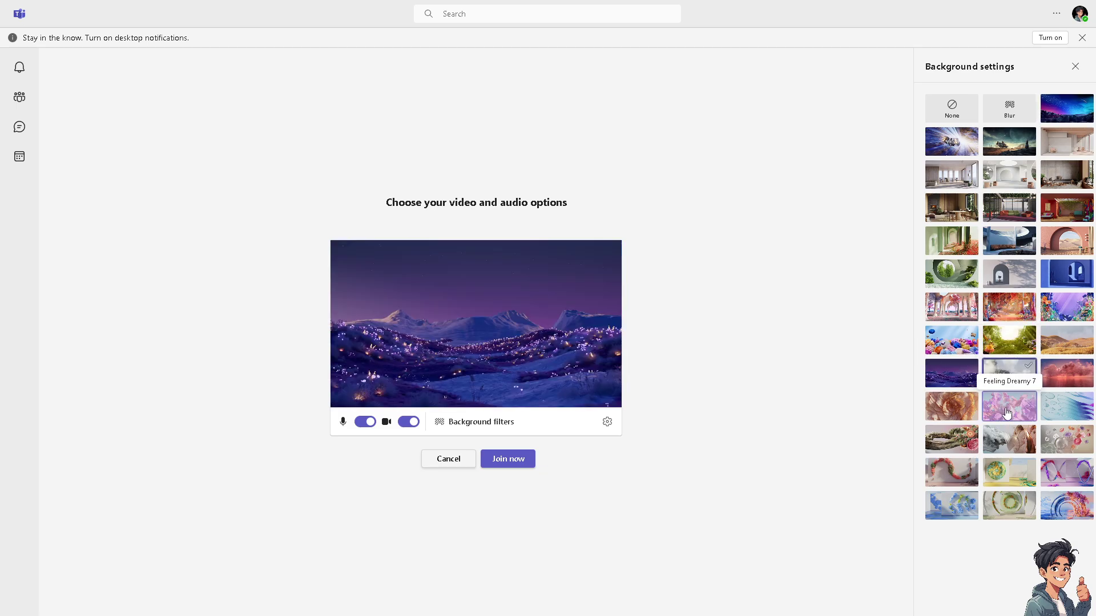
{"action": "left_click", "coordinate": [1002, 377]}
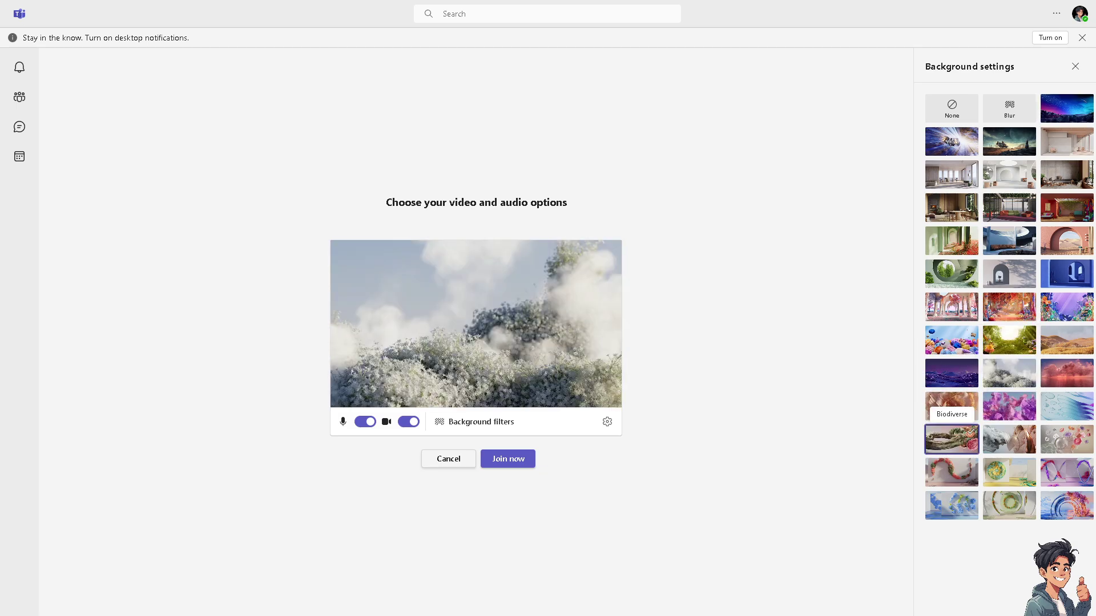